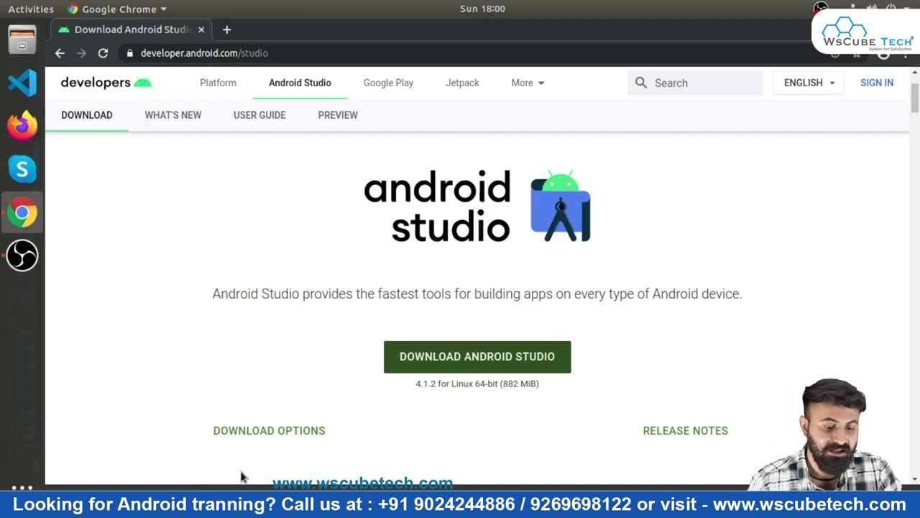
Switch to the file manager and select the android-studio-ide-201.7042882-linux.tar.gz archive in the Downloads folder.
{"action": "left_click", "coordinate": [21, 42]}
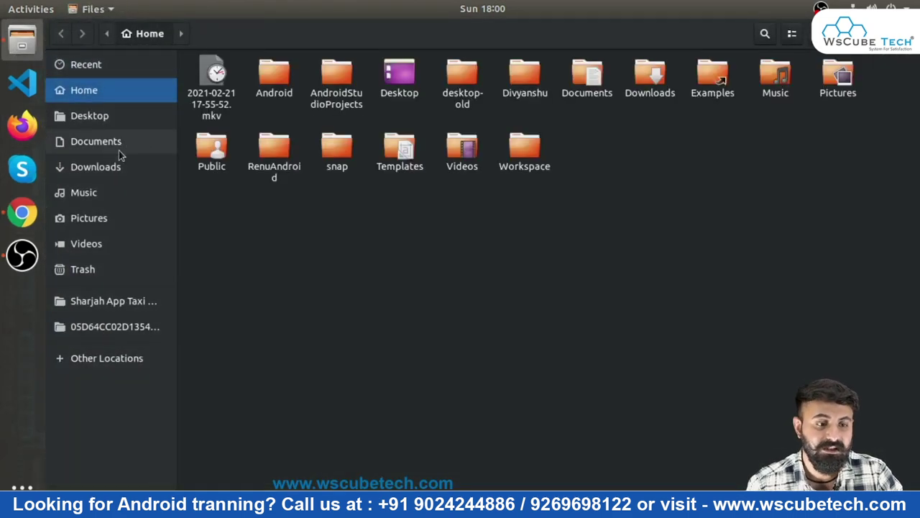
{"action": "left_click", "coordinate": [115, 166]}
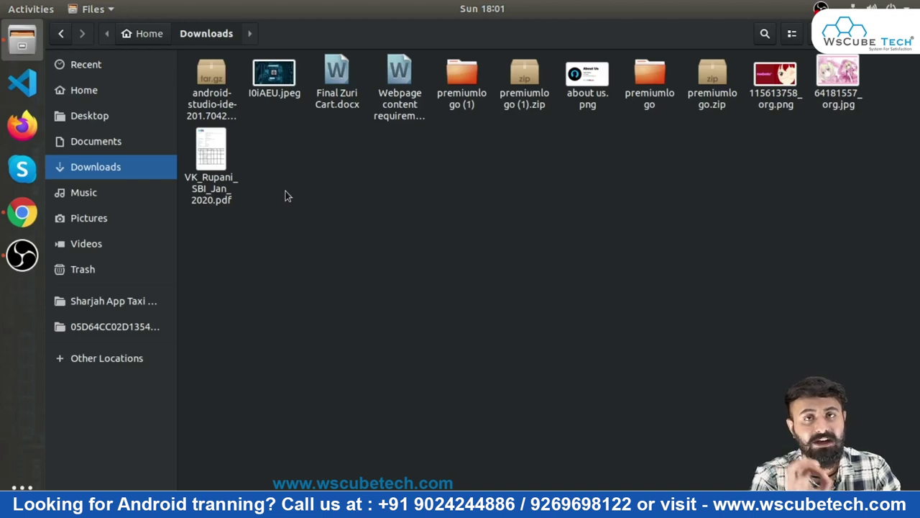
{"action": "left_click", "coordinate": [215, 85]}
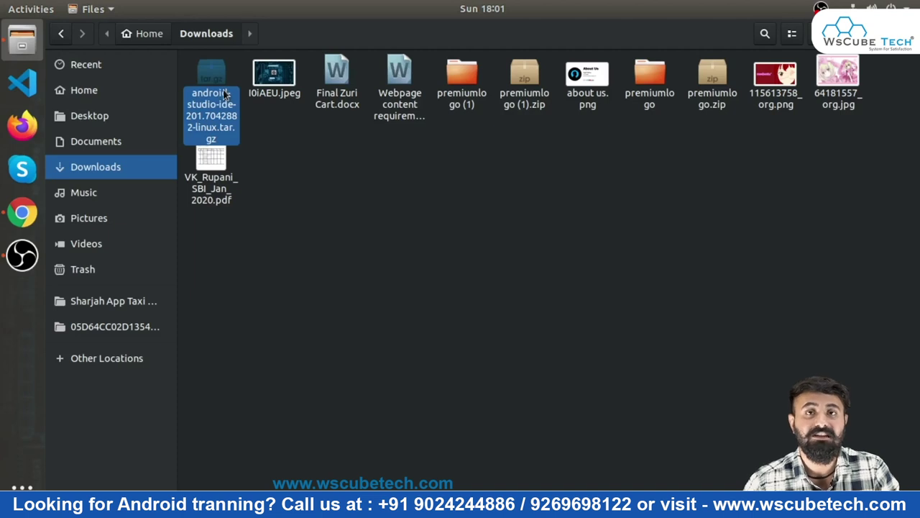
{"action": "right_click", "coordinate": [223, 93]}
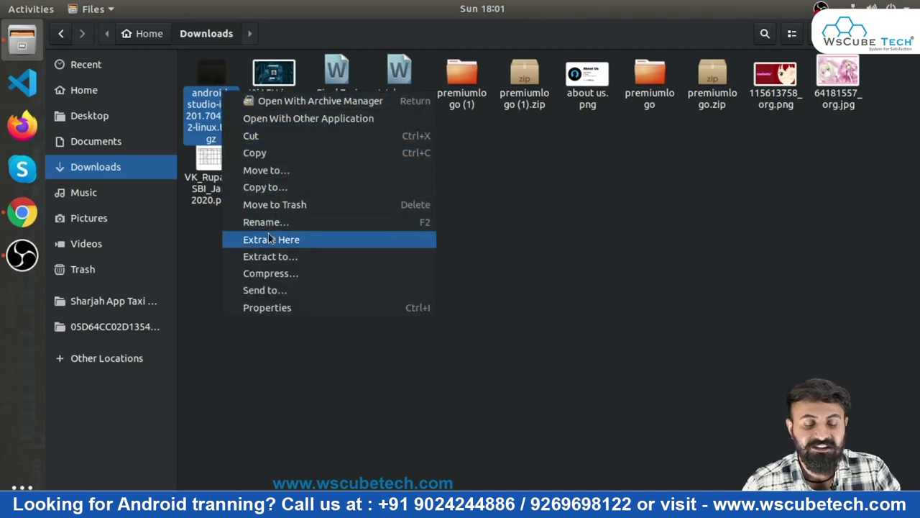
{"action": "left_click", "coordinate": [263, 258]}
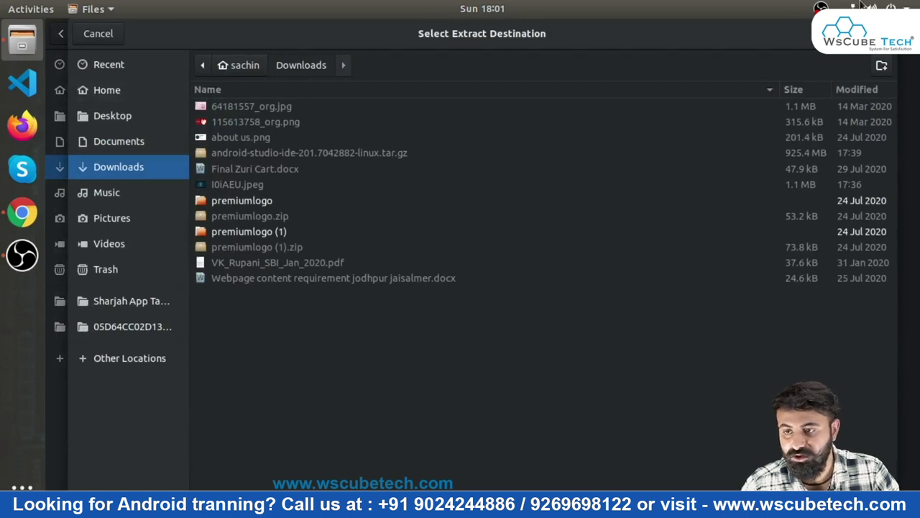
{"action": "left_click", "coordinate": [107, 37]}
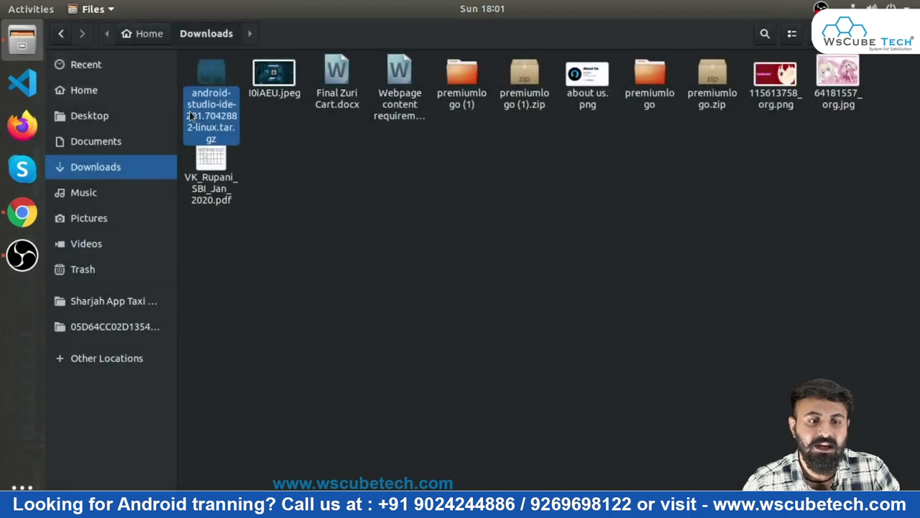
Extract the Android Studio archive in place within Downloads and check the extraction progress.
{"action": "right_click", "coordinate": [214, 95]}
{"action": "left_click", "coordinate": [257, 243]}
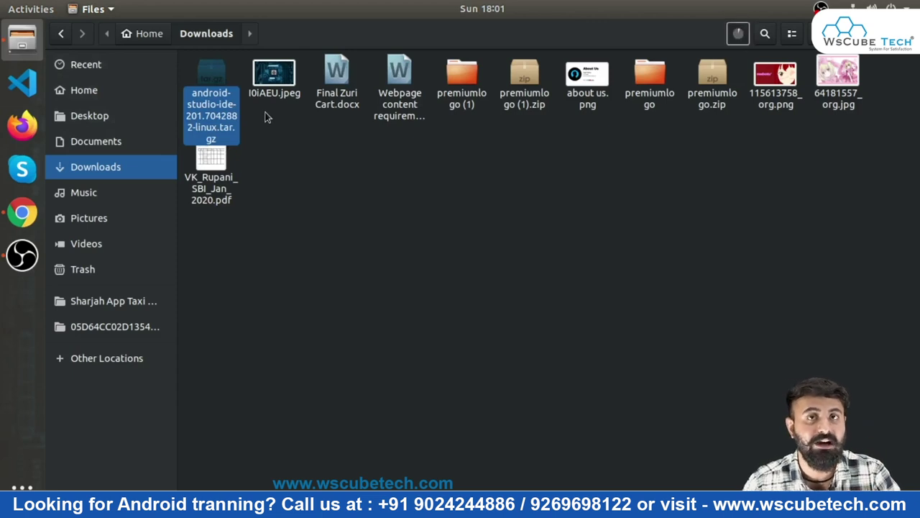
{"action": "left_click", "coordinate": [739, 33]}
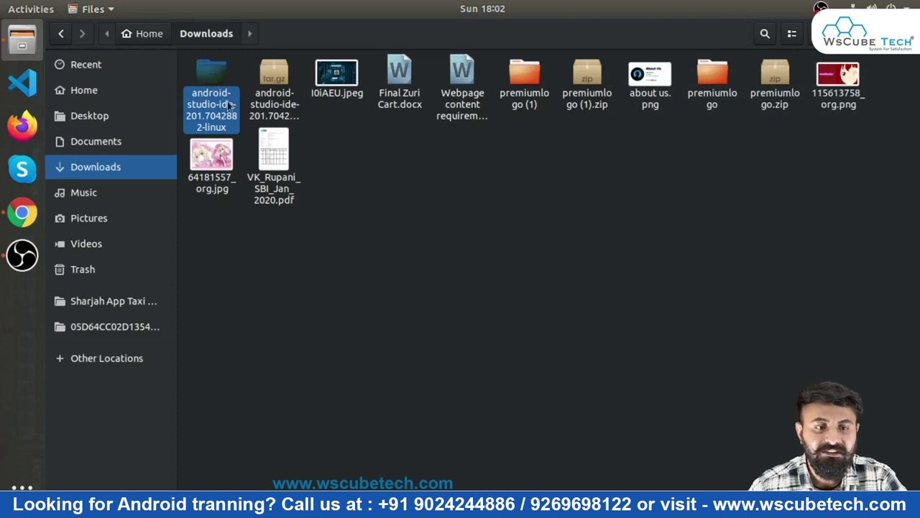
{"action": "left_click", "coordinate": [419, 187]}
Go to the bin folder inside the extracted android-studio folder and open a terminal there.
{"action": "double_click", "coordinate": [214, 92]}
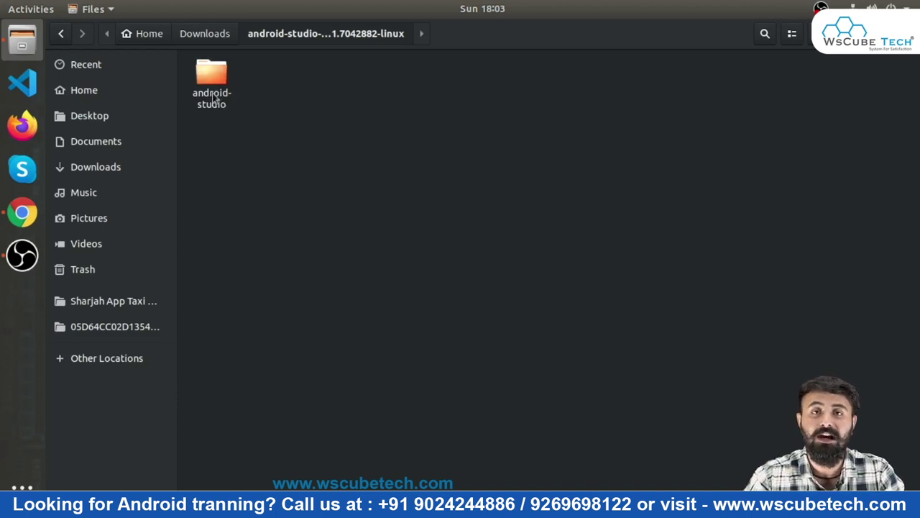
{"action": "double_click", "coordinate": [212, 87]}
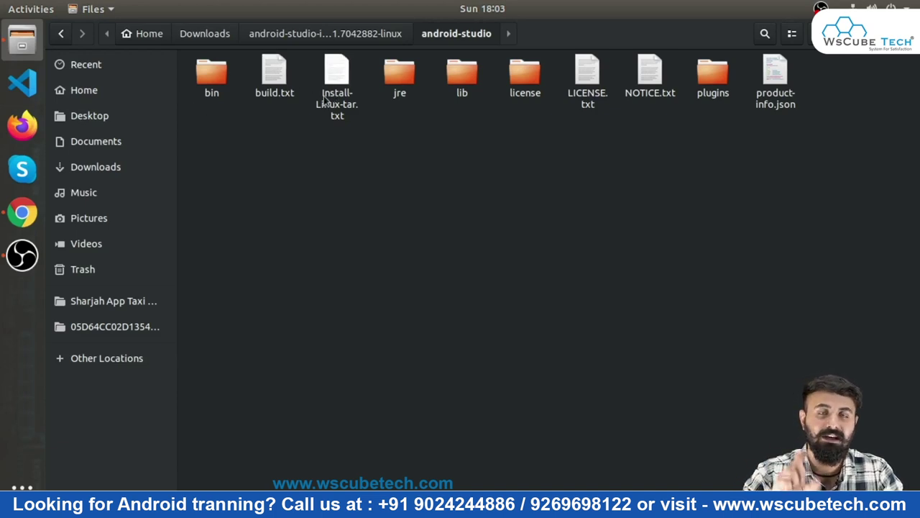
{"action": "double_click", "coordinate": [210, 80]}
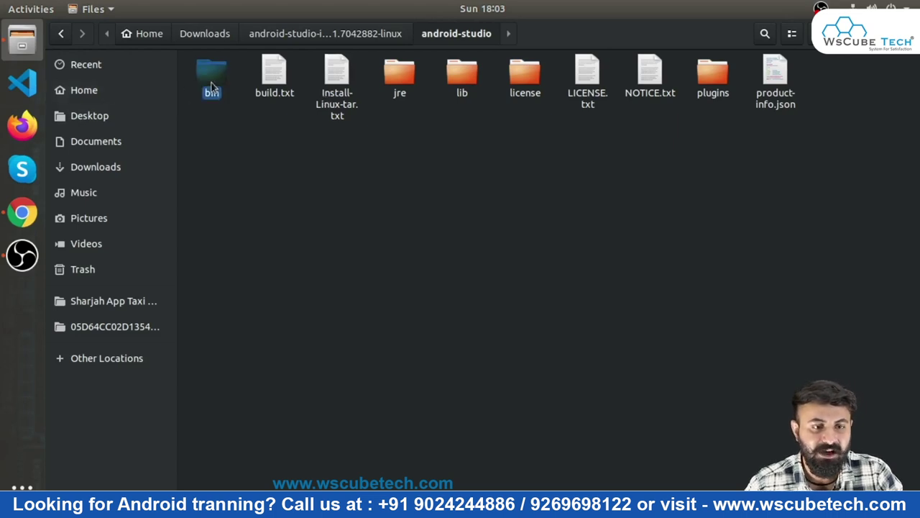
{"action": "right_click", "coordinate": [433, 276]}
{"action": "left_click", "coordinate": [486, 355]}
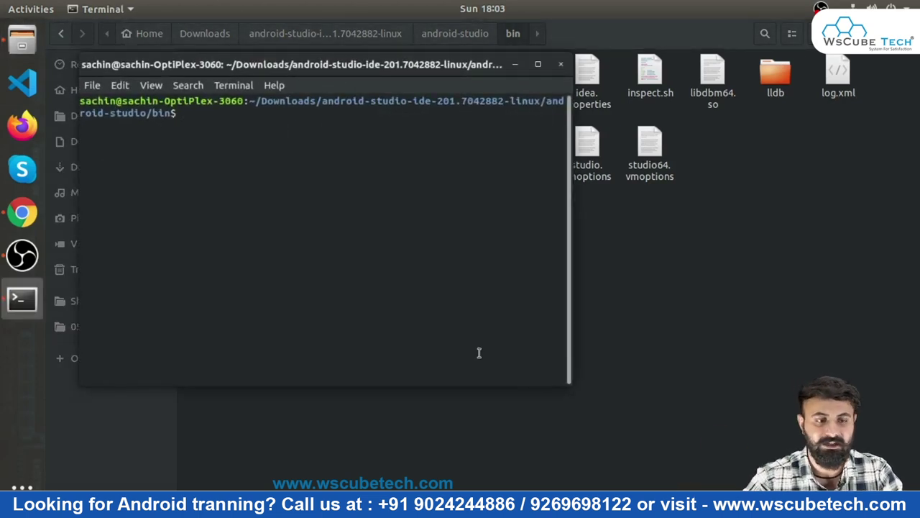
Maximize the terminal, check the path to the bin folder, and enter the command ./studio.sh.
{"action": "key", "text": "super+Up"}
{"action": "left_click_drag", "start_coordinate": [227, 67], "coordinate": [630, 68]}
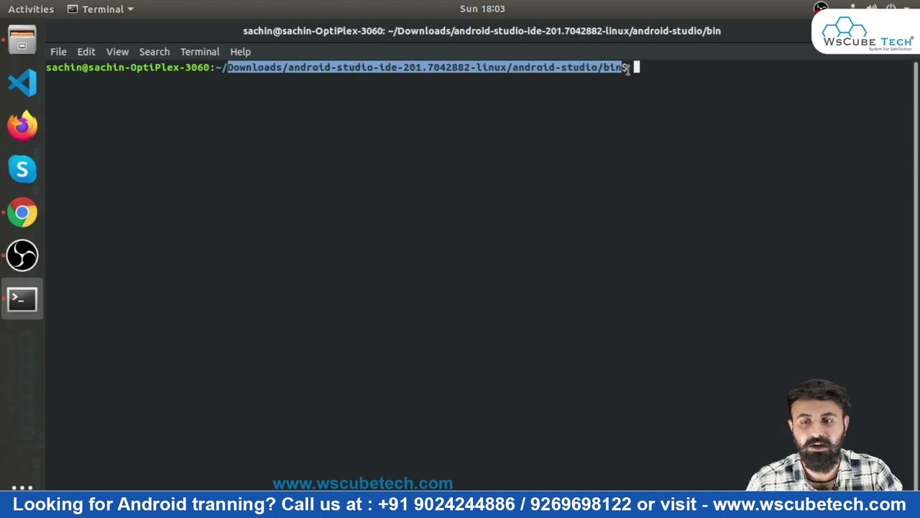
{"action": "left_click", "coordinate": [641, 71]}
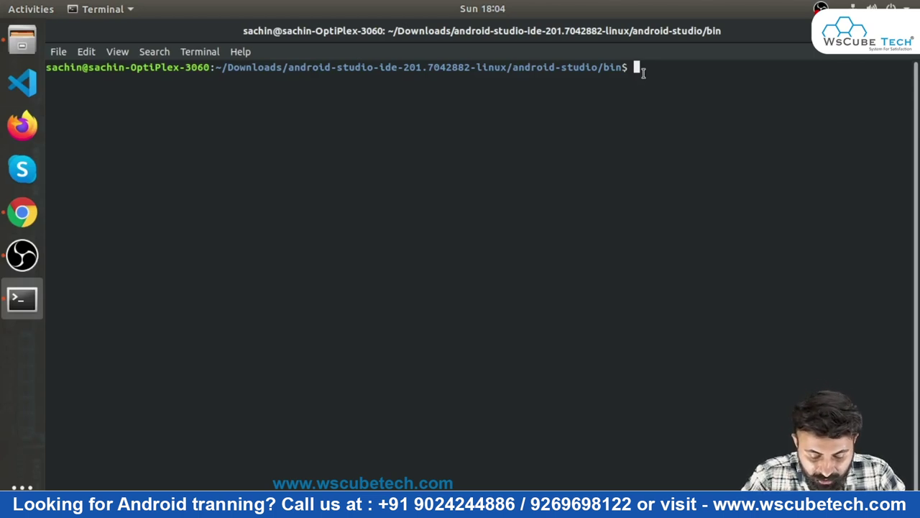
{"action": "type", "text": "./"}
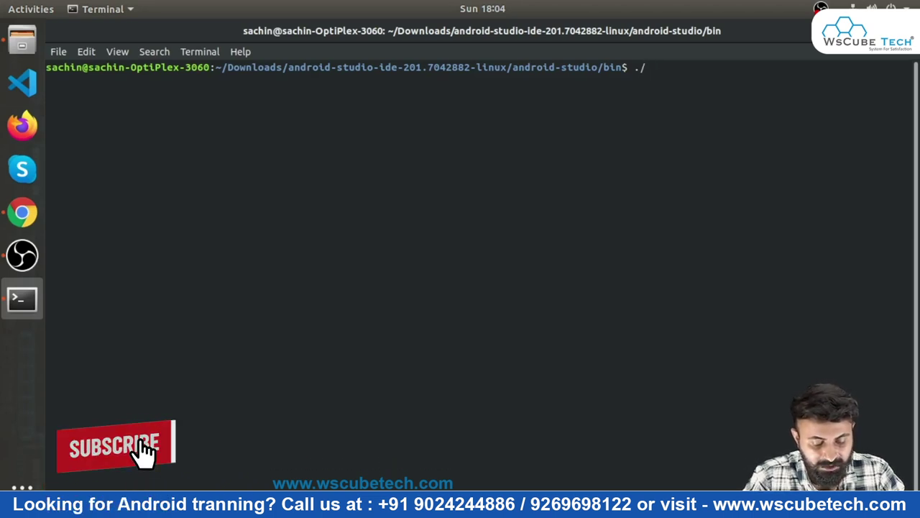
{"action": "type", "text": "studio.sh"}
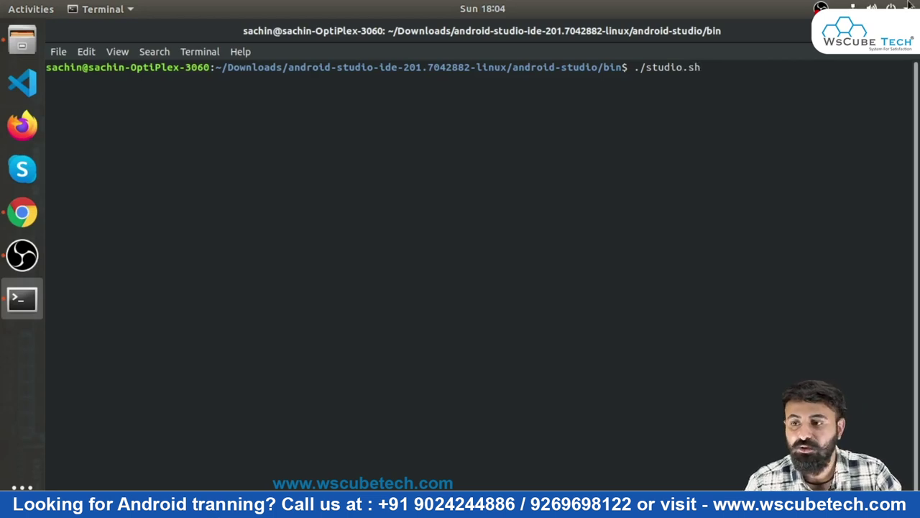
Look at the studio.sh script in the bin folder, then return to the terminal and run ./studio.sh.
{"action": "left_click_drag", "start_coordinate": [849, 30], "coordinate": [640, 59]}
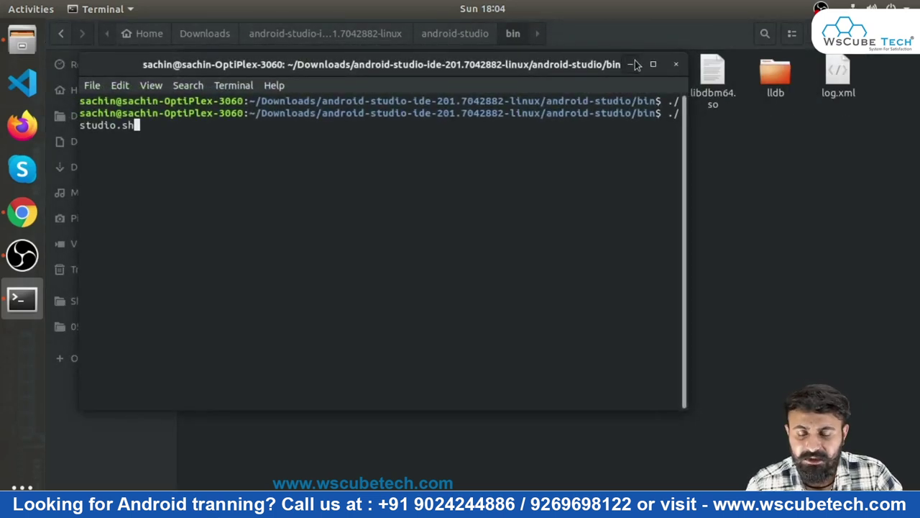
{"action": "left_click", "coordinate": [630, 64]}
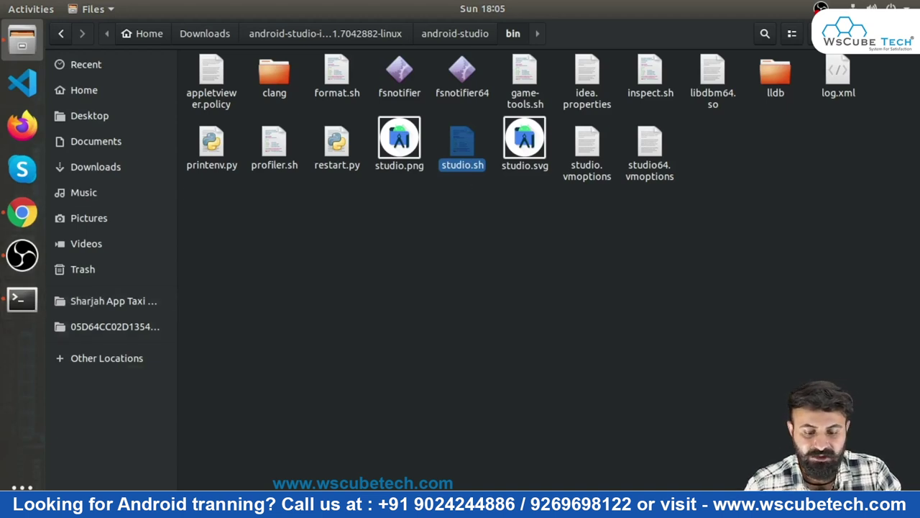
{"action": "left_click", "coordinate": [21, 298]}
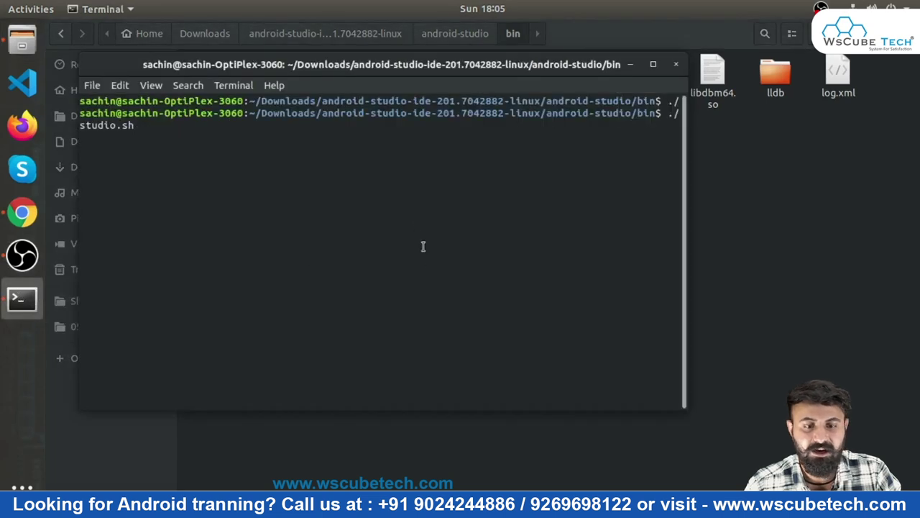
{"action": "left_click", "coordinate": [652, 64]}
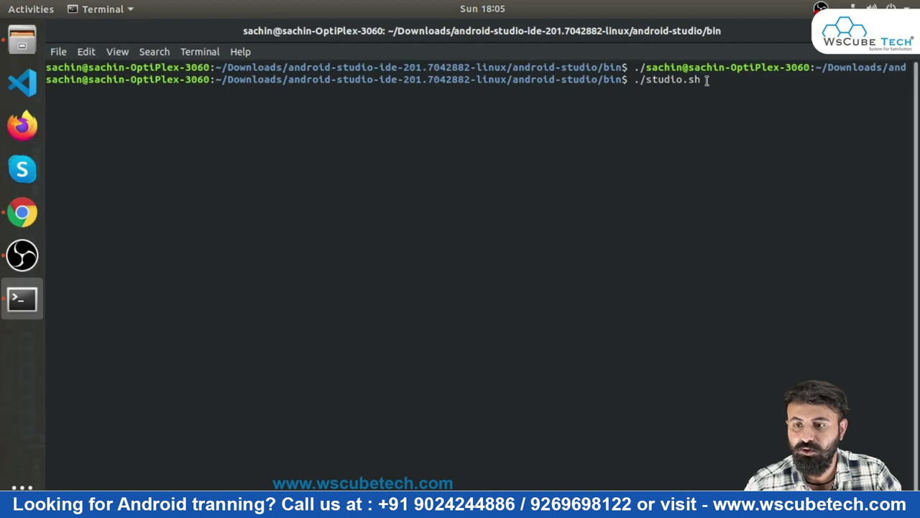
{"action": "key", "text": "Return"}
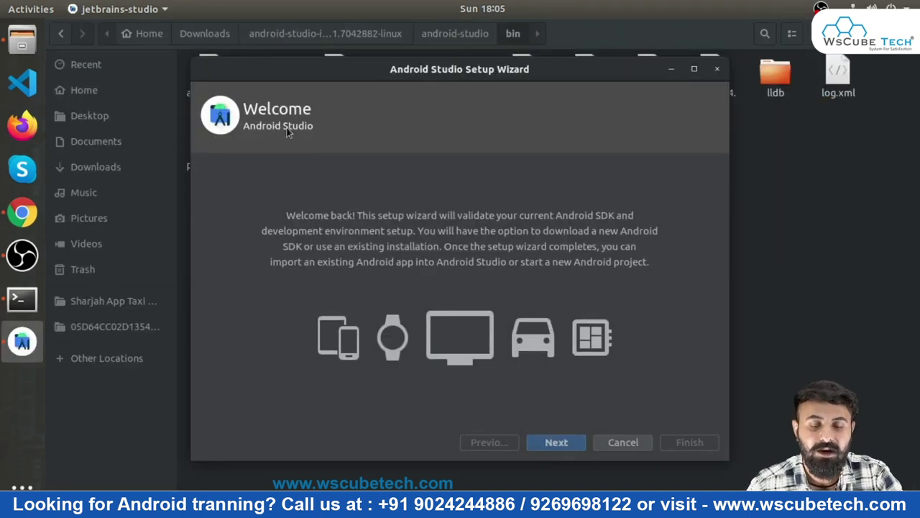
Proceed through the setup wizard with the Standard install type, compare the UI themes and choose Darcula.
{"action": "left_click", "coordinate": [552, 446]}
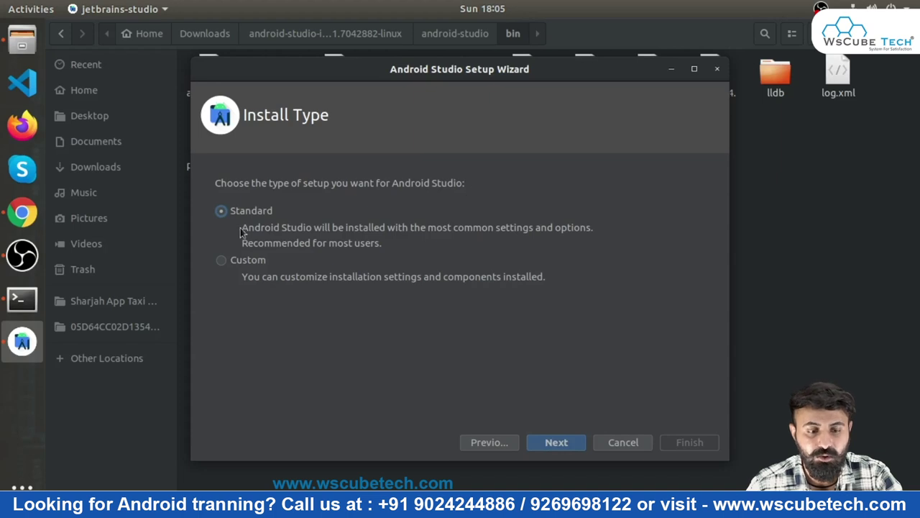
{"action": "left_click", "coordinate": [558, 440]}
{"action": "left_click", "coordinate": [565, 294]}
{"action": "left_click", "coordinate": [387, 272]}
{"action": "left_click", "coordinate": [474, 265]}
{"action": "left_click", "coordinate": [410, 262]}
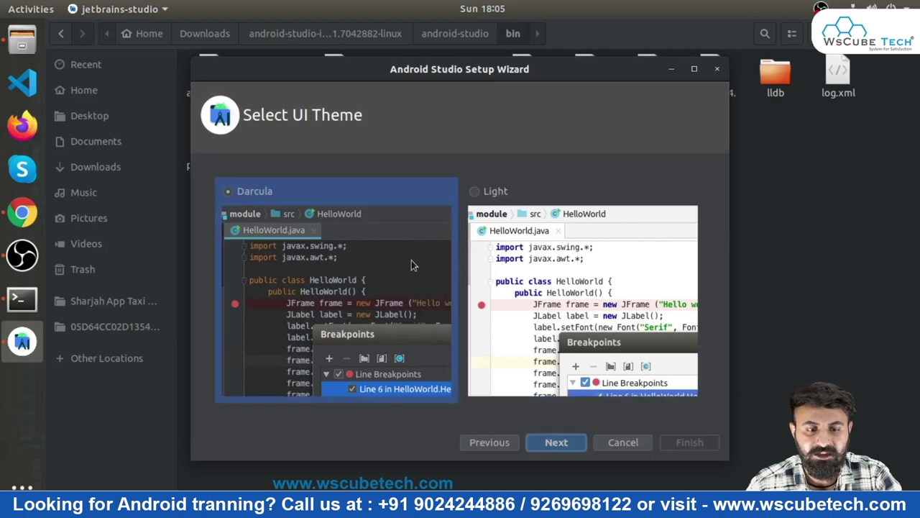
{"action": "left_click", "coordinate": [524, 265]}
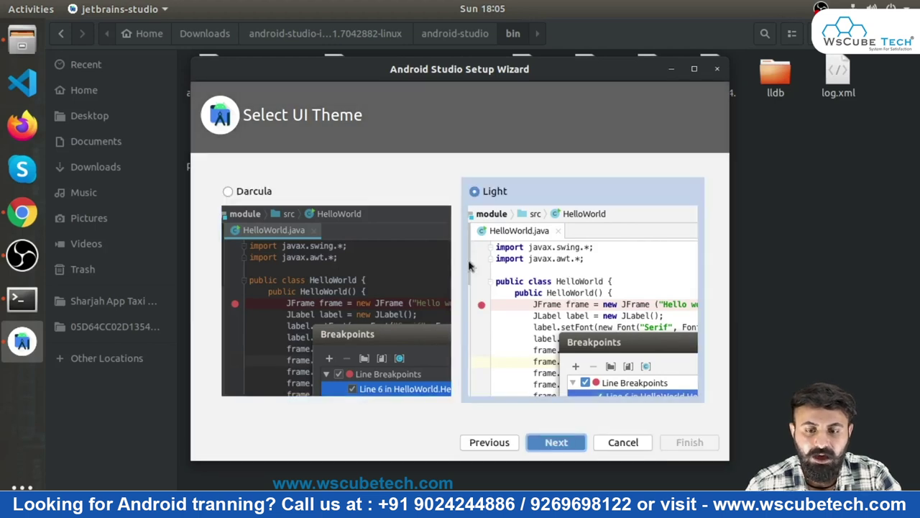
{"action": "left_click", "coordinate": [316, 246]}
{"action": "left_click", "coordinate": [557, 445]}
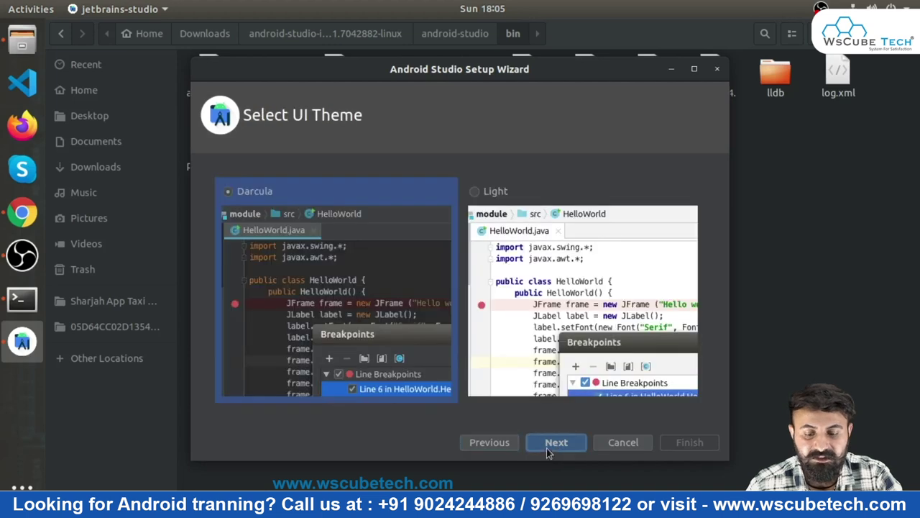
{"action": "left_click", "coordinate": [548, 446]}
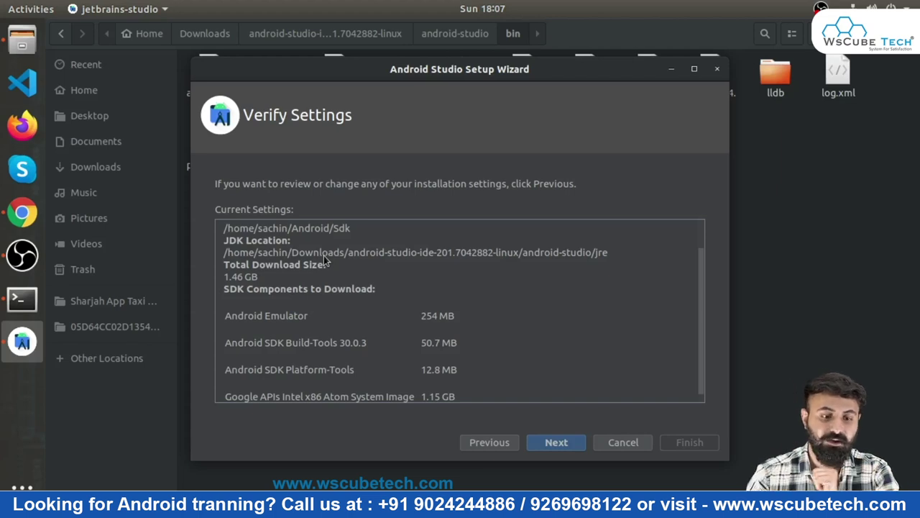
Review the SDK folder, JDK location and component download sizes, and accept the installation settings.
{"action": "scroll", "coordinate": [345, 262], "scroll_direction": "down", "scroll_amount": 1}
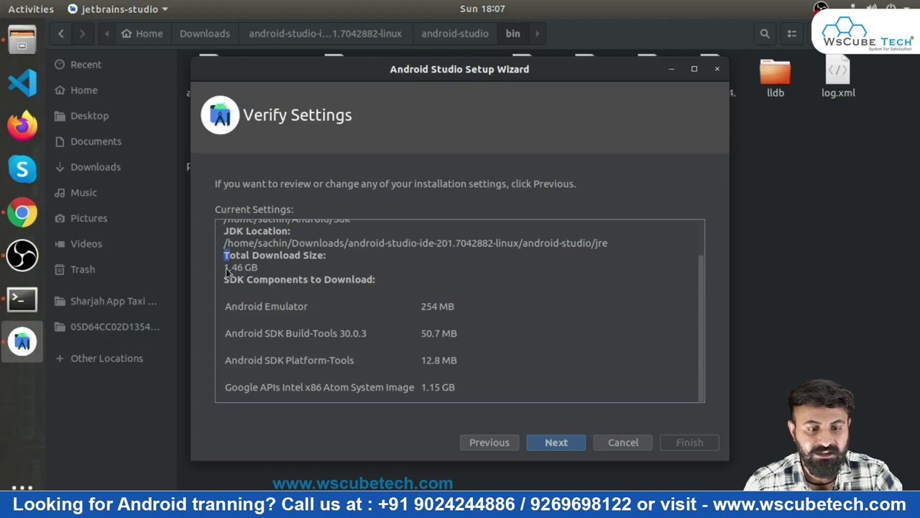
{"action": "scroll", "coordinate": [262, 262], "scroll_direction": "up", "scroll_amount": 3}
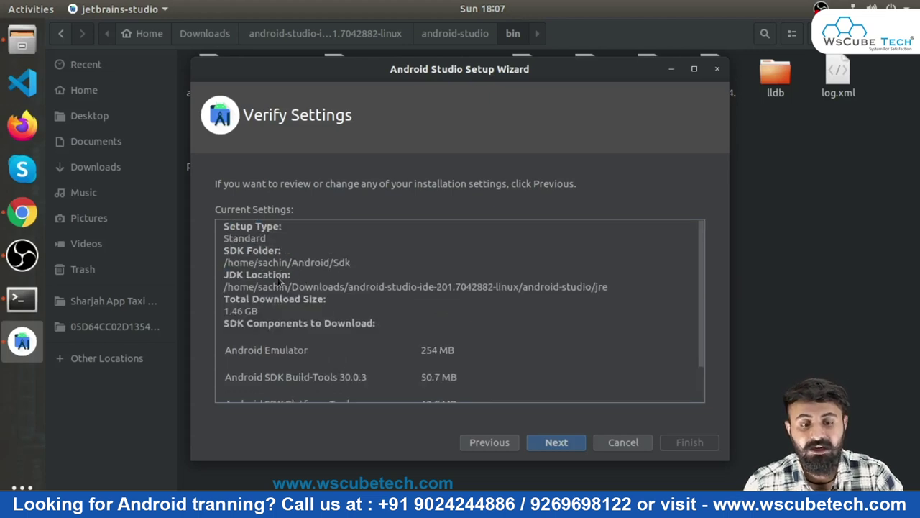
{"action": "scroll", "coordinate": [358, 297], "scroll_direction": "down", "scroll_amount": 3}
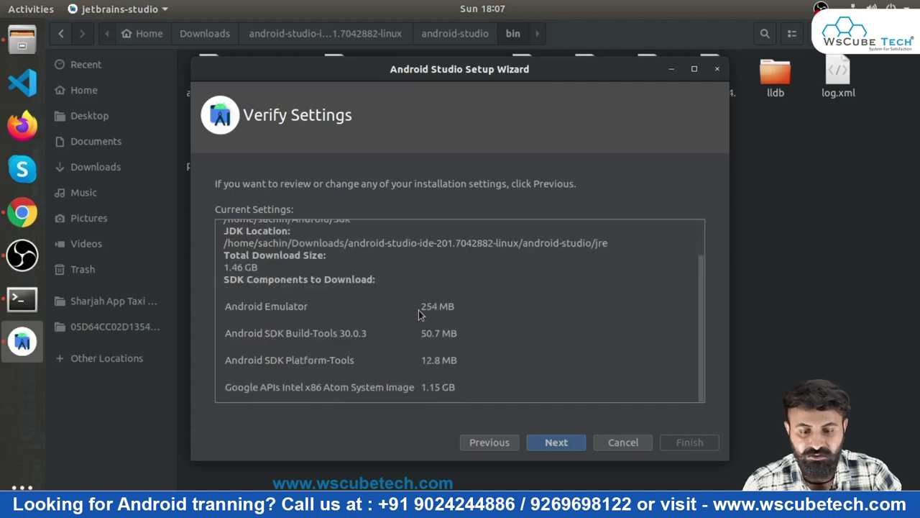
{"action": "left_click_drag", "start_coordinate": [420, 315], "coordinate": [480, 314]}
{"action": "left_click_drag", "start_coordinate": [420, 334], "coordinate": [460, 332]}
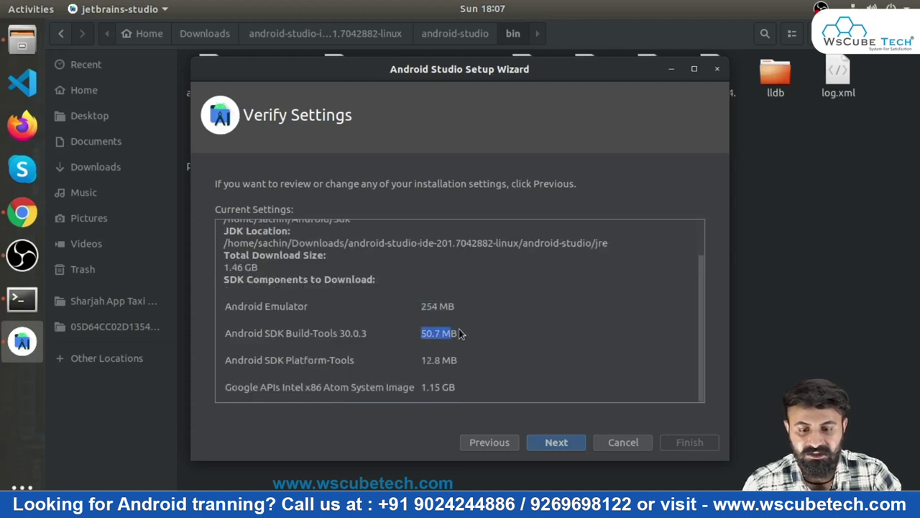
{"action": "left_click", "coordinate": [420, 374]}
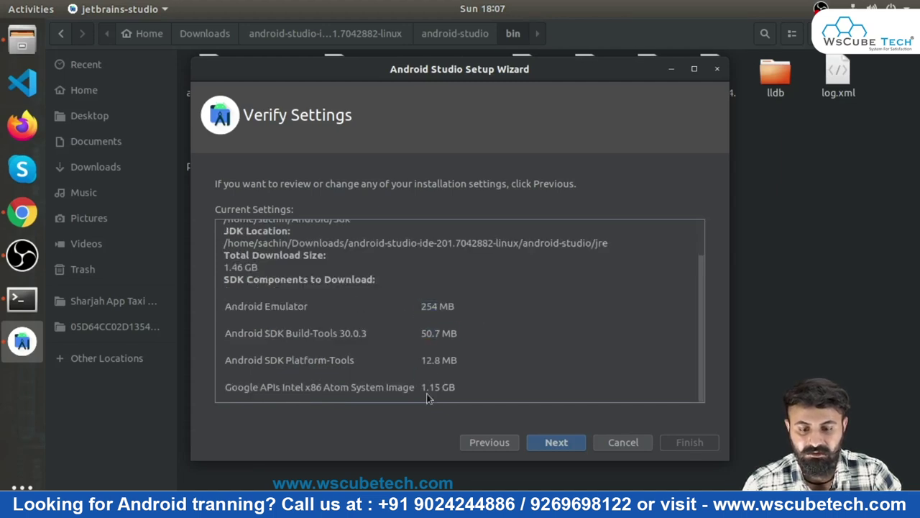
{"action": "left_click", "coordinate": [555, 442]}
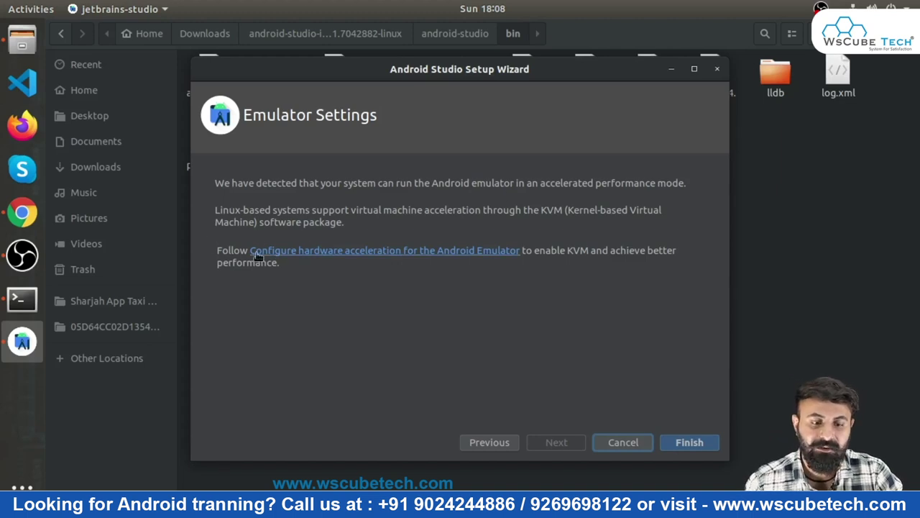
View the linked guide on configuring emulator hardware acceleration for Linux, close it and return to the setup wizard.
{"action": "left_click", "coordinate": [329, 251]}
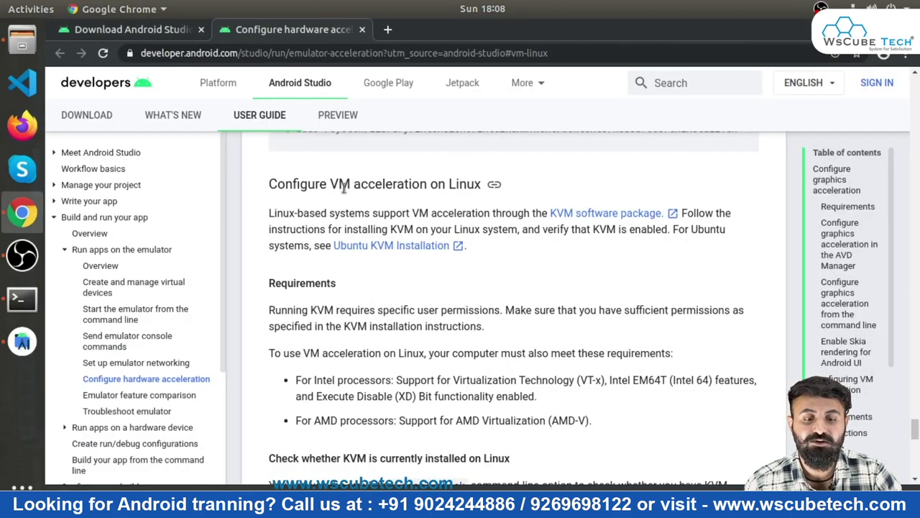
{"action": "left_click", "coordinate": [361, 30]}
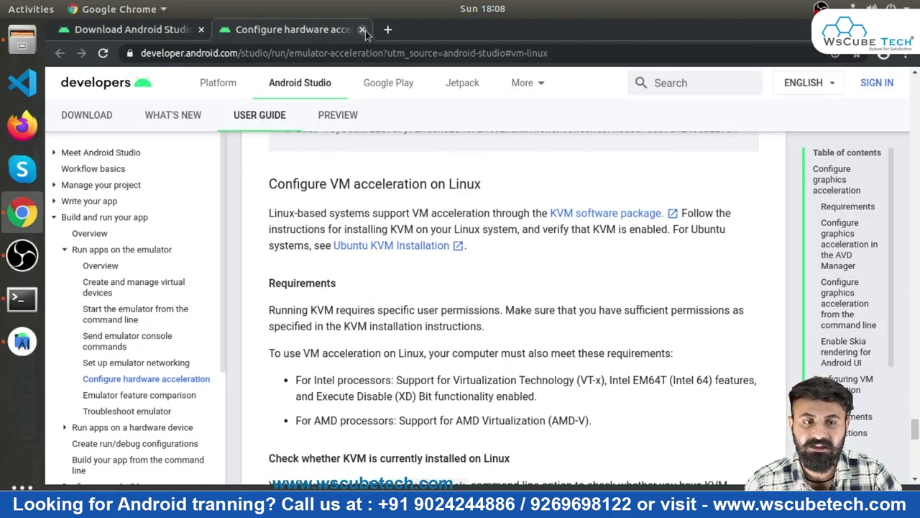
{"action": "key", "text": "alt+Tab"}
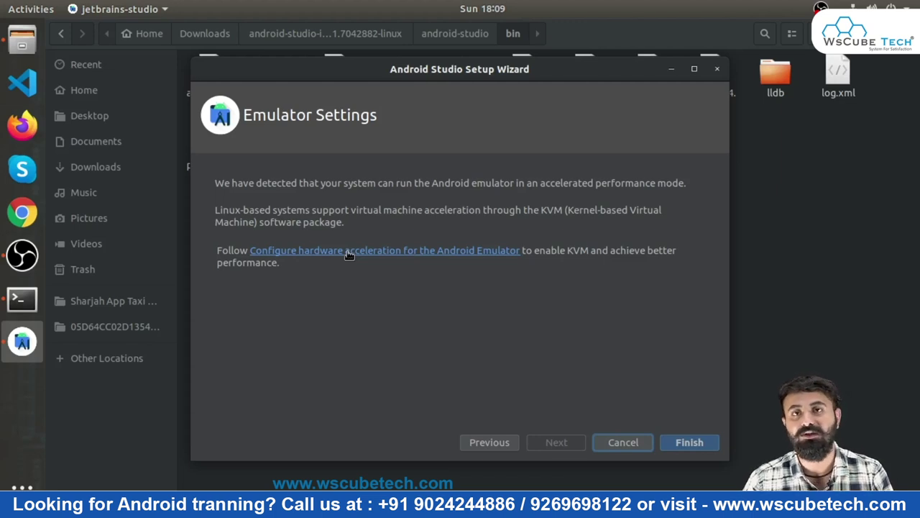
Start downloading the SDK components with details shown, and finish the setup wizard once the installation is done.
{"action": "left_click", "coordinate": [688, 443]}
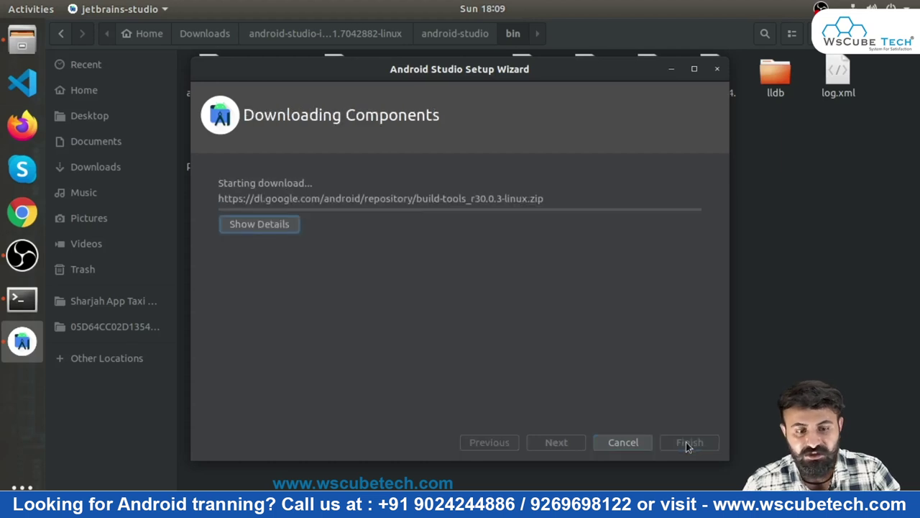
{"action": "left_click", "coordinate": [266, 225]}
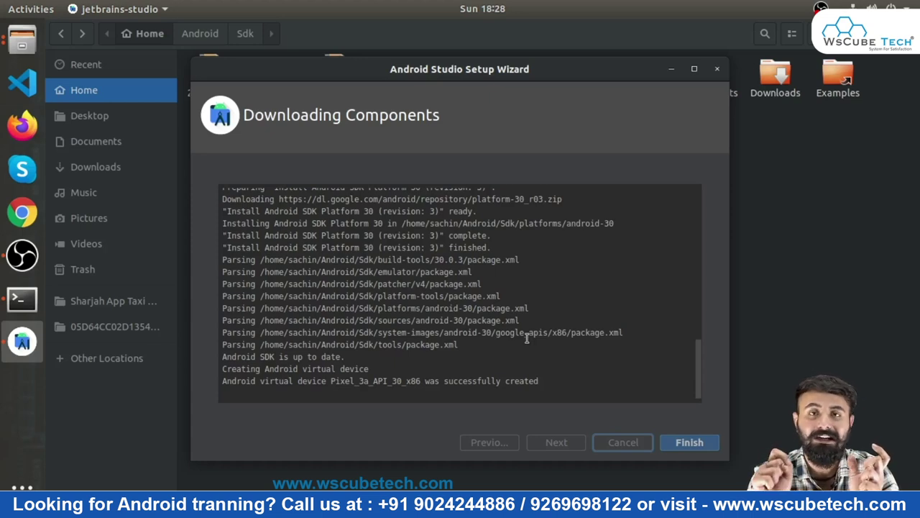
{"action": "left_click", "coordinate": [688, 442]}
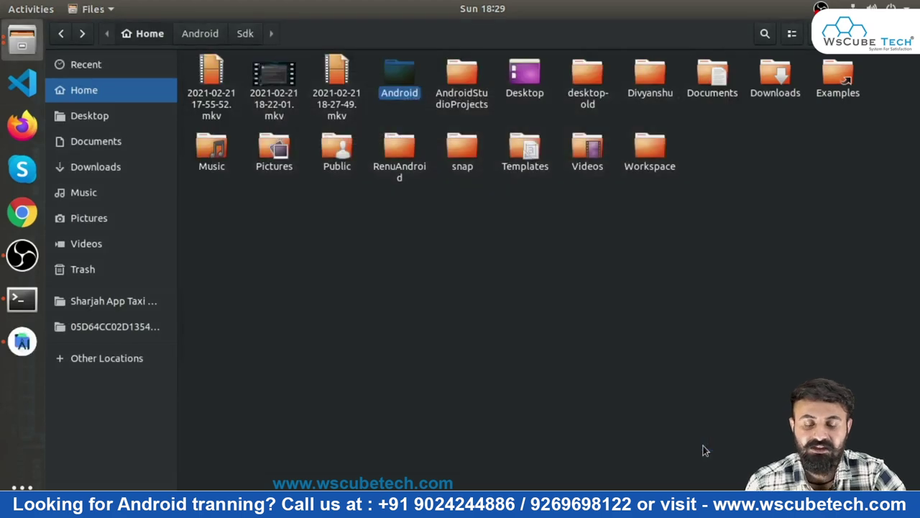